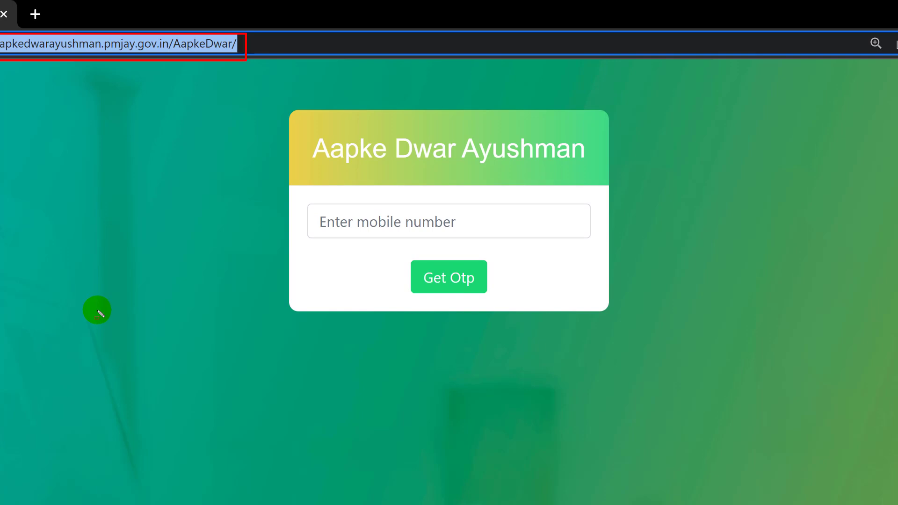
Enter the registered mobile number and request a one-time password for login
key("Escape")
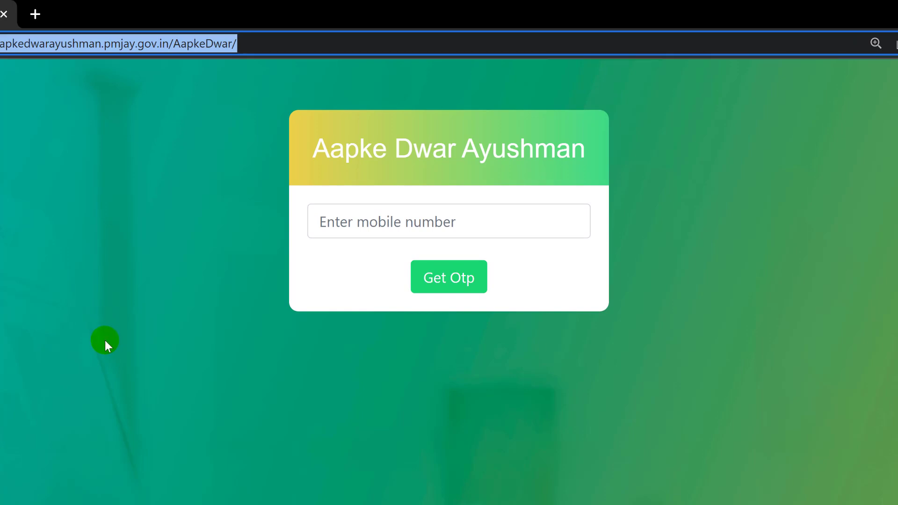
left_click_drag(309, 189, 420, 261)
left_click_drag(496, 265, 513, 236)
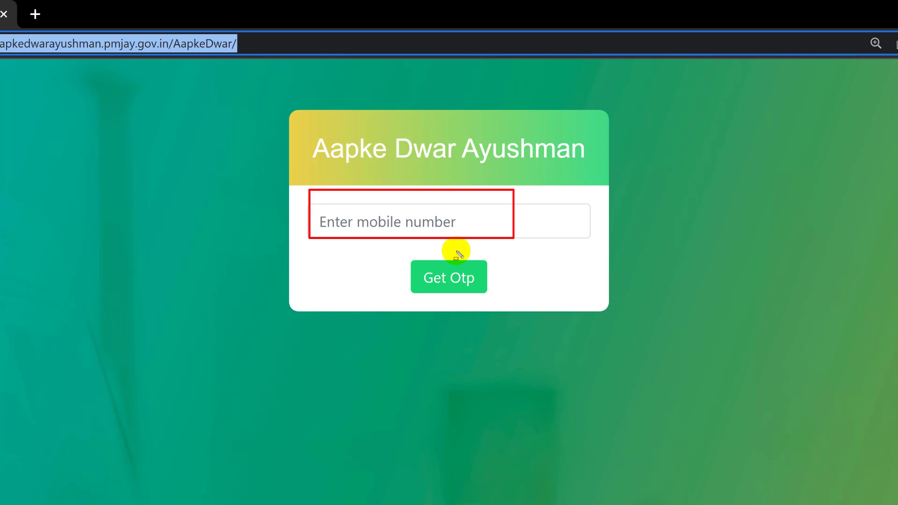
left_click_drag(417, 267, 480, 295)
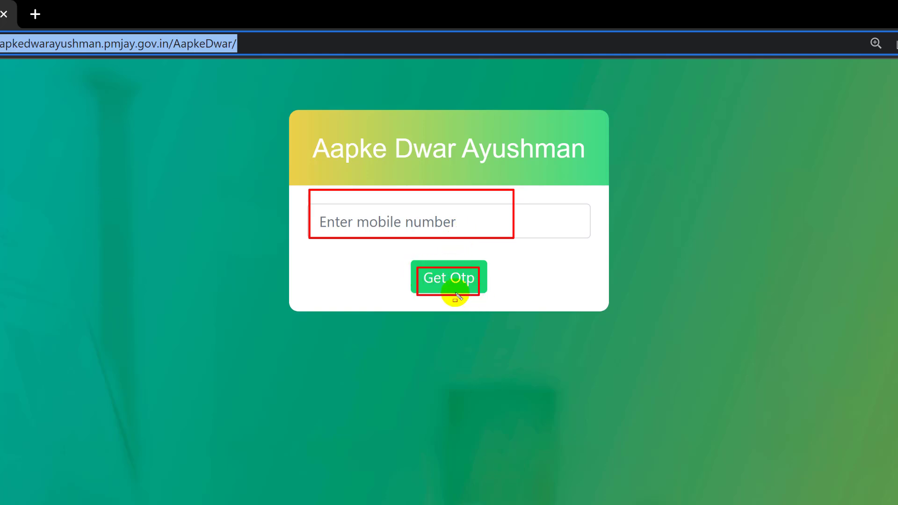
left_click(385, 222)
type("98765432")
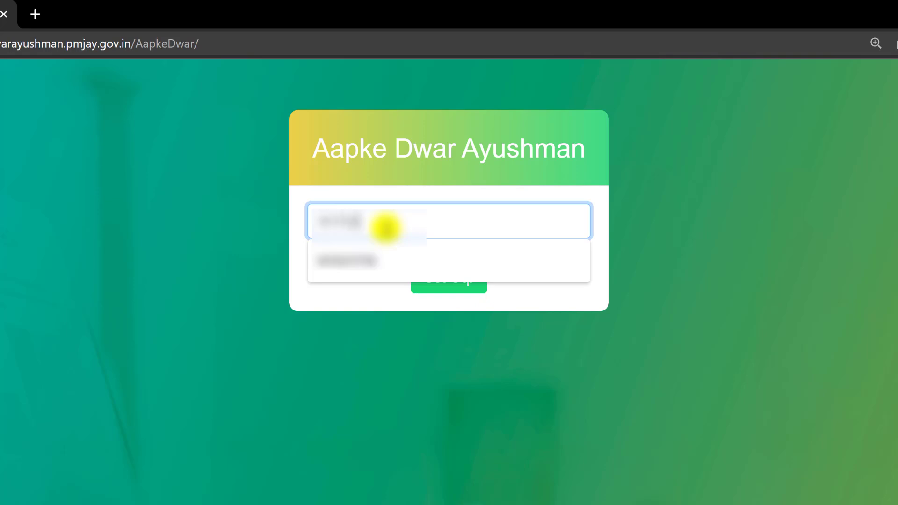
type("10")
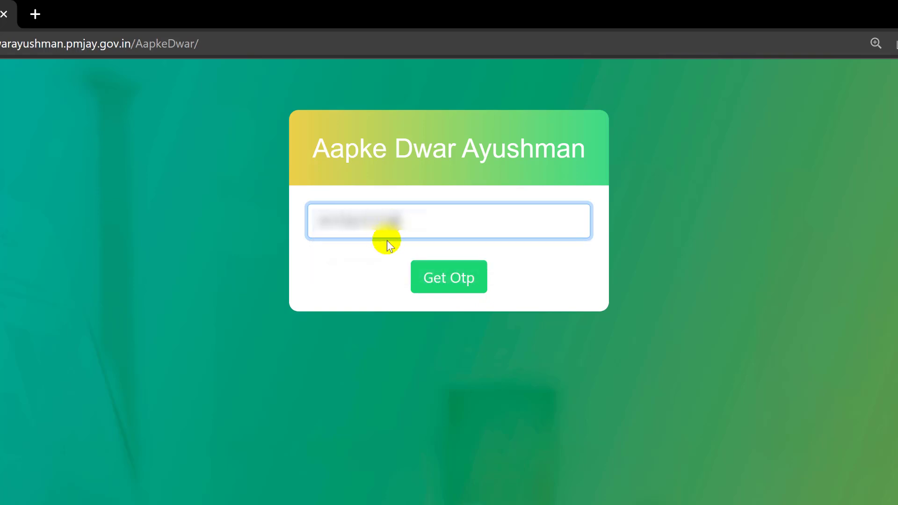
left_click(431, 282)
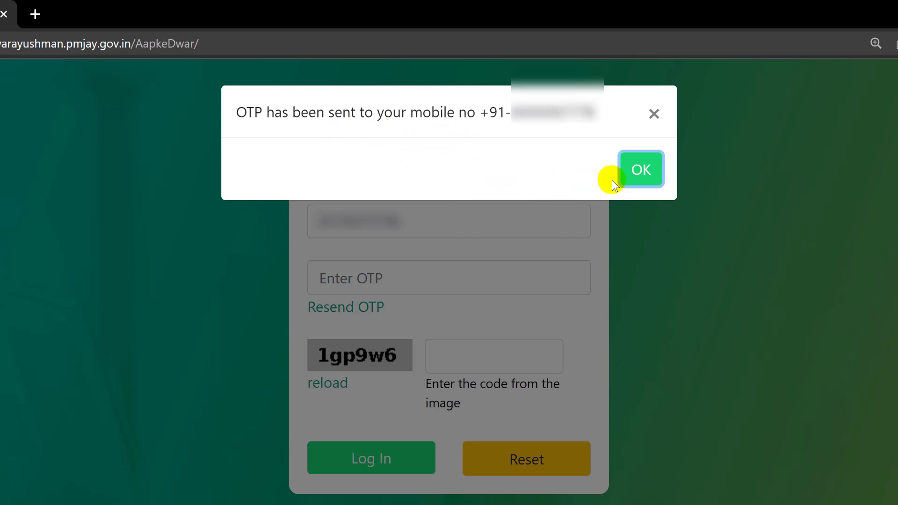
Dismiss the OTP-sent notice and enter the received one-time password
left_click(642, 179)
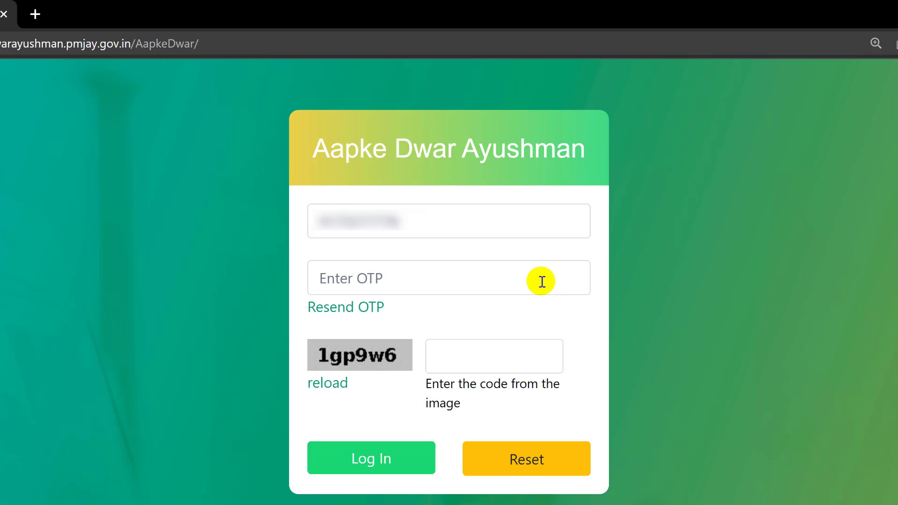
left_click_drag(313, 268, 453, 293)
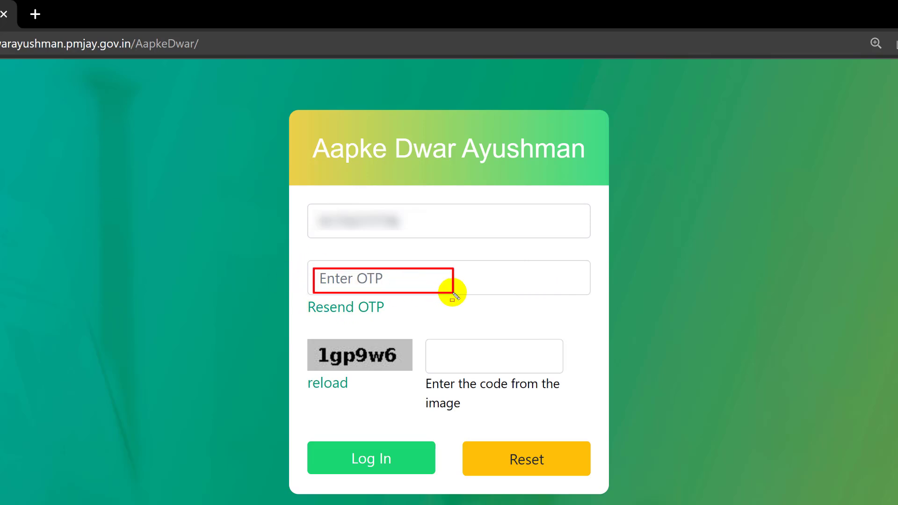
key("Escape")
left_click(421, 285)
type("12345678")
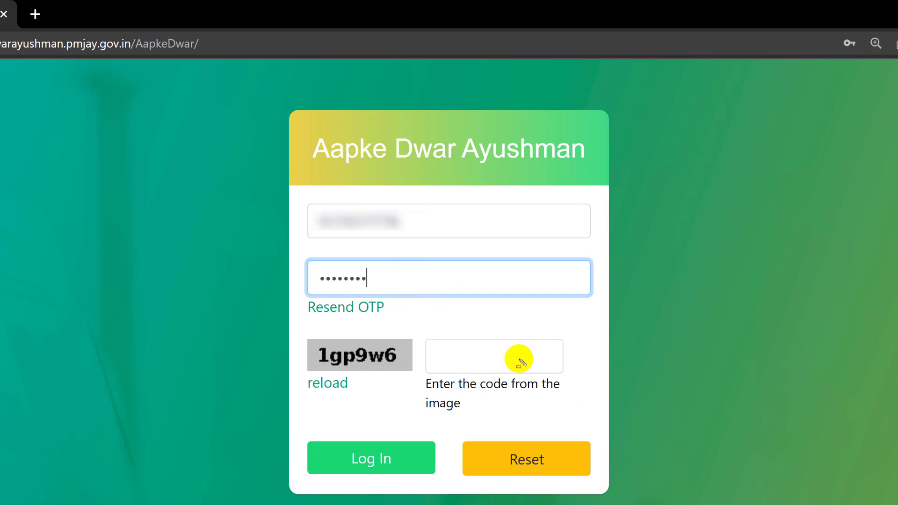
Enter the captcha code shown in the image and submit the login
mouse_move(311, 342)
left_mouse_down()
mouse_move(394, 376)
mouse_move(461, 357)
mouse_move(533, 370)
left_mouse_up()
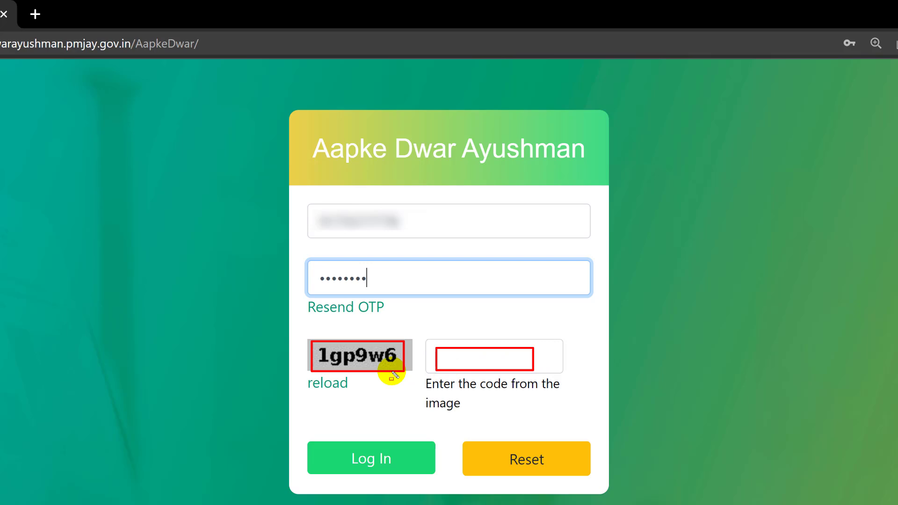
left_click(547, 366)
type("1gp9w")
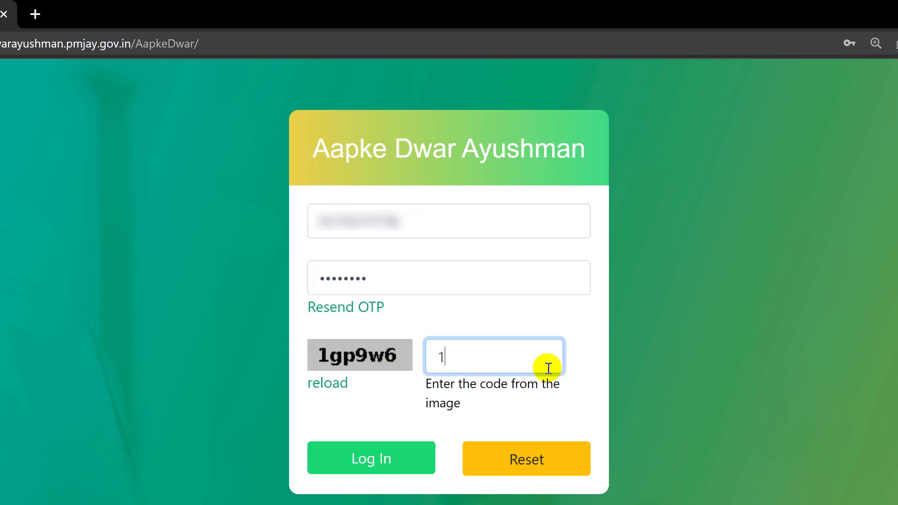
type("6")
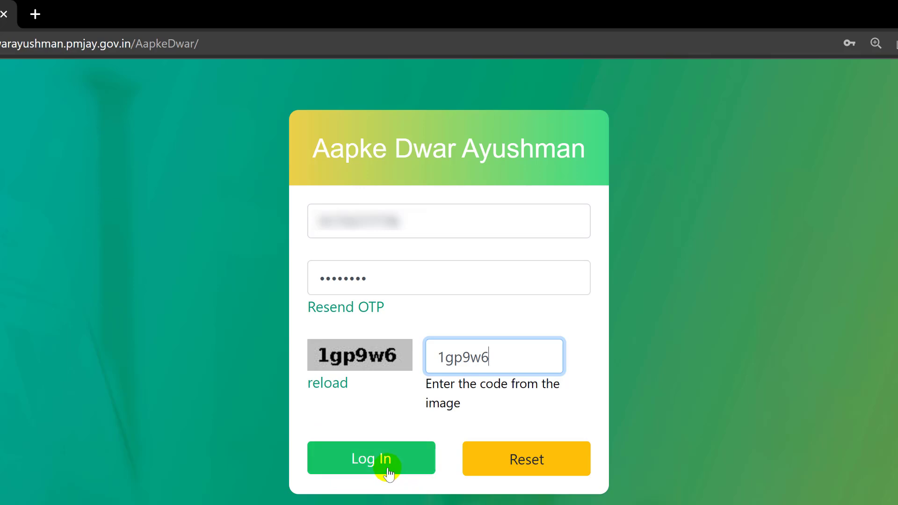
left_click(388, 472)
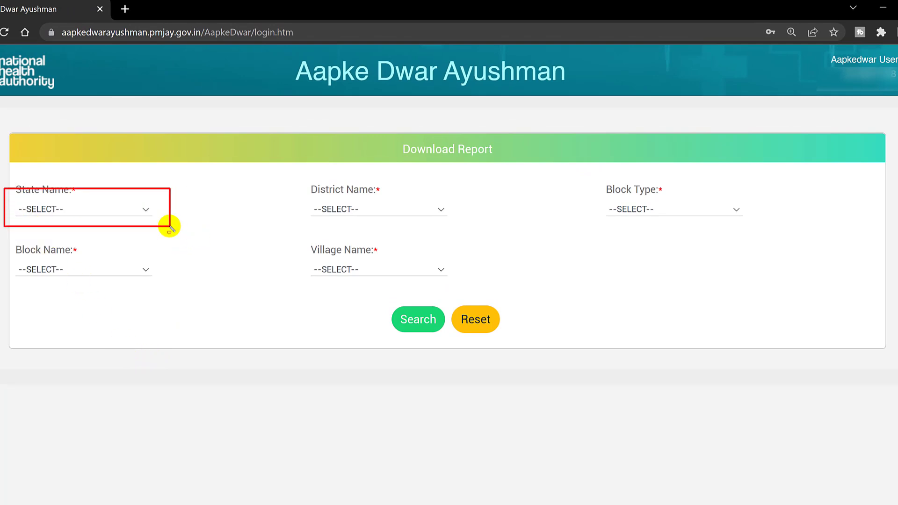
left_click(123, 209)
left_click(47, 434)
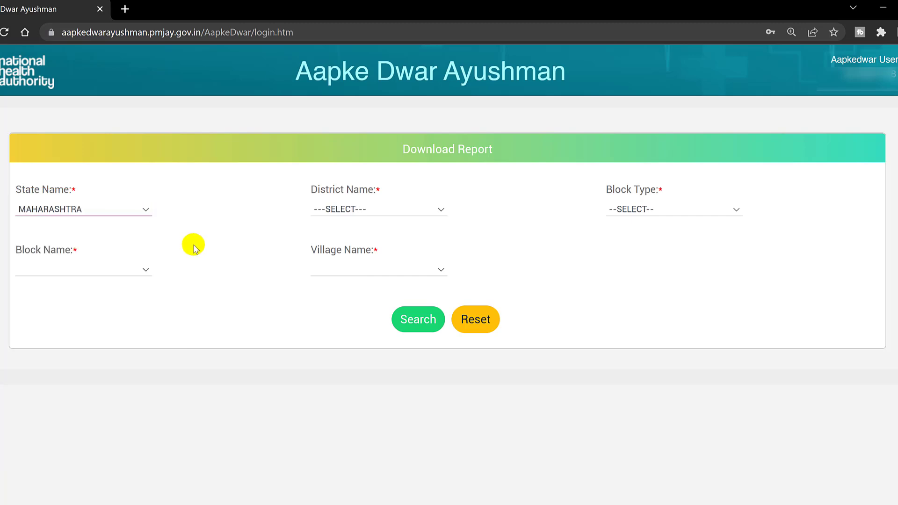
mouse_move(290, 194)
left_mouse_down()
mouse_move(336, 216)
mouse_move(452, 222)
left_mouse_up()
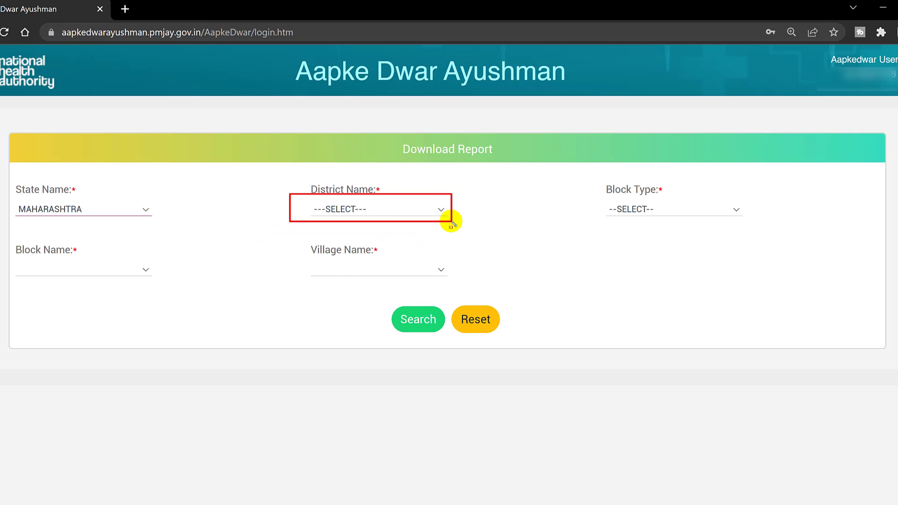
key("Escape")
left_click(385, 211)
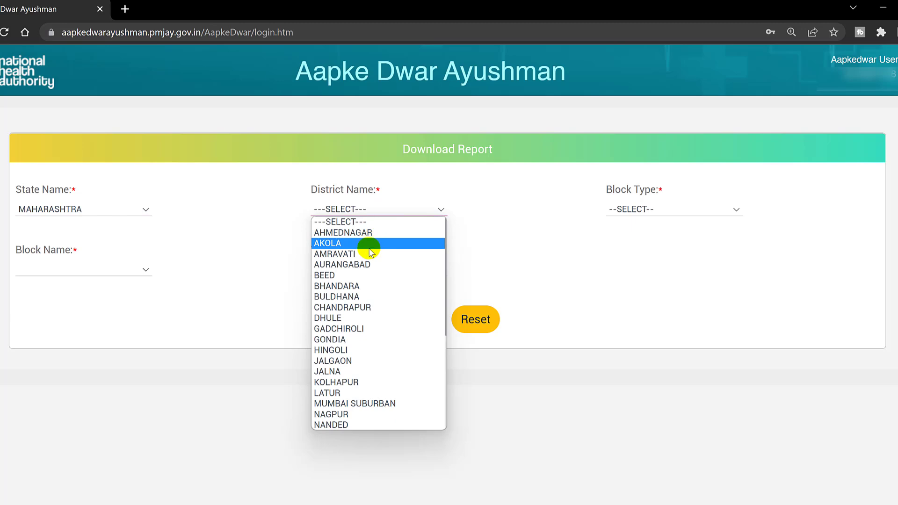
left_click(366, 266)
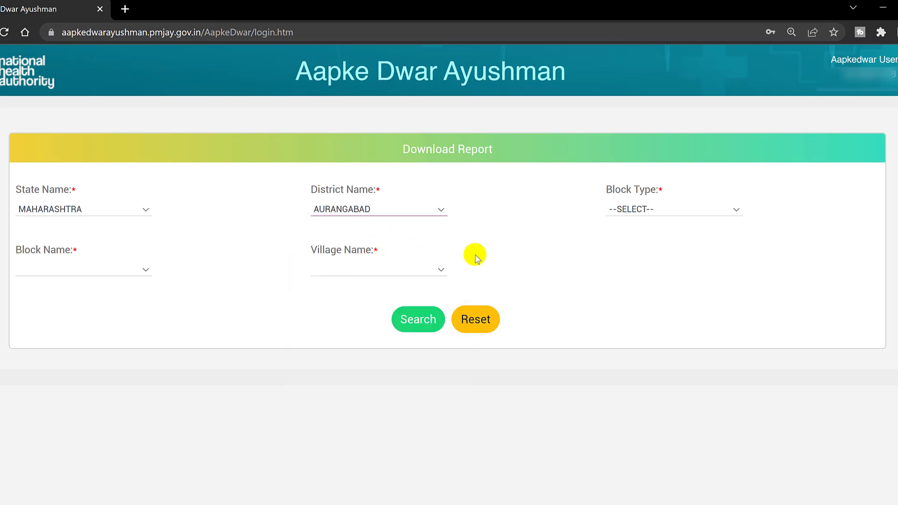
left_click_drag(602, 196, 700, 234)
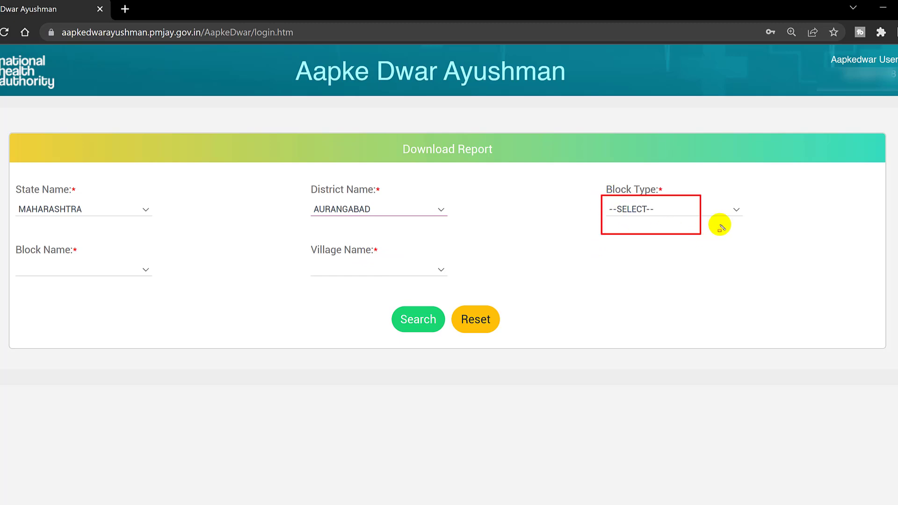
Set the Block Type to BLOCK
key("Escape")
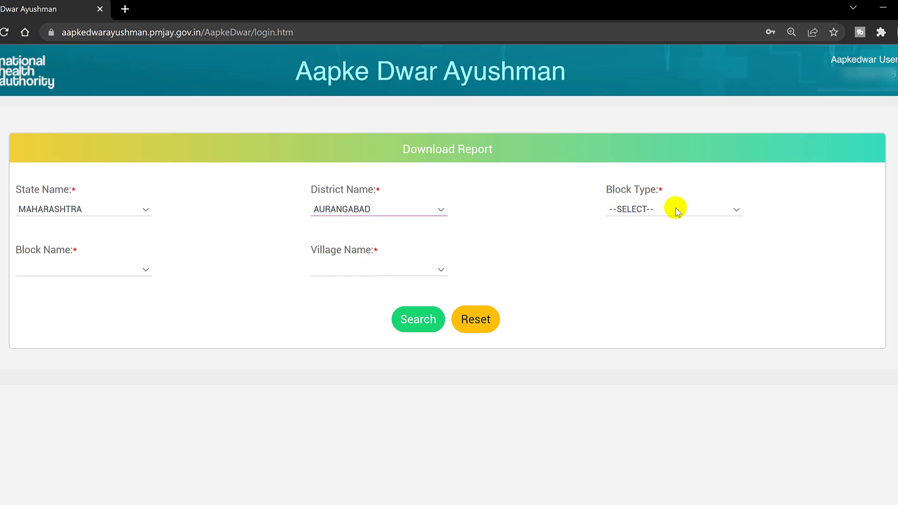
left_click(677, 212)
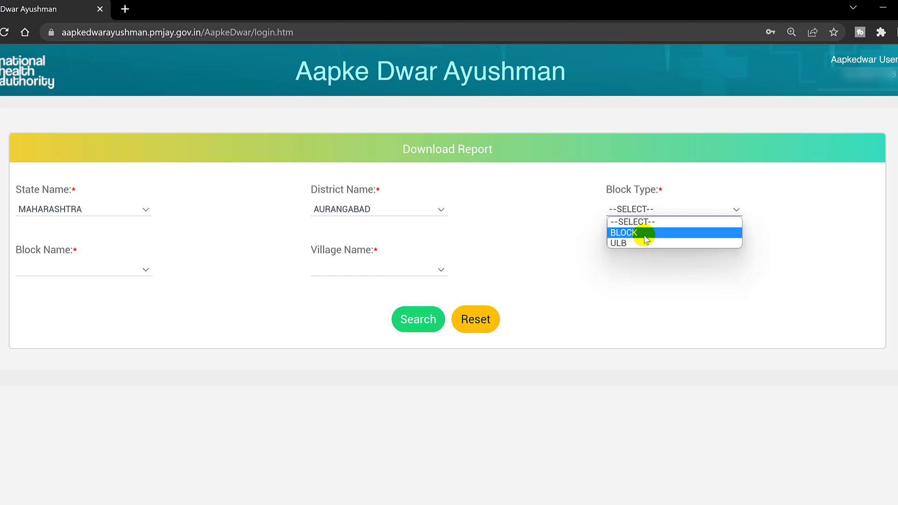
left_click(644, 235)
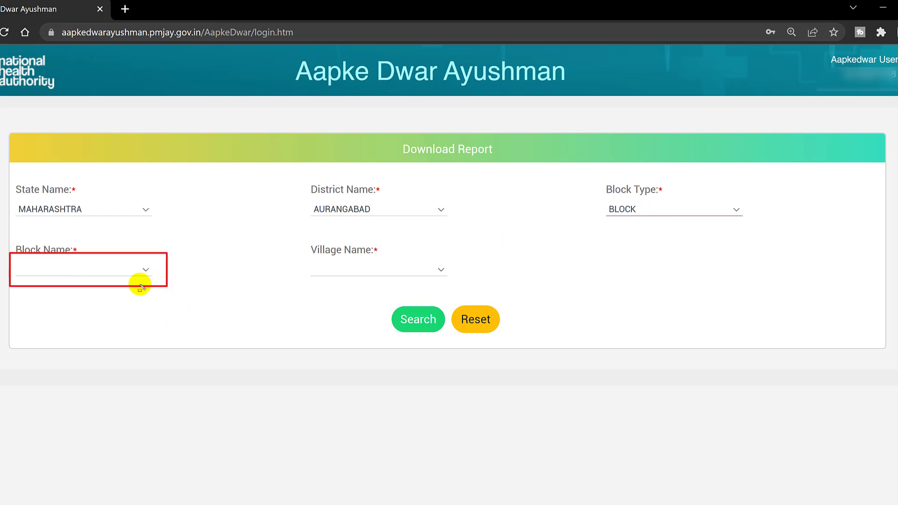
Choose a block in AURANGABAD and a village for the report
left_click(86, 273)
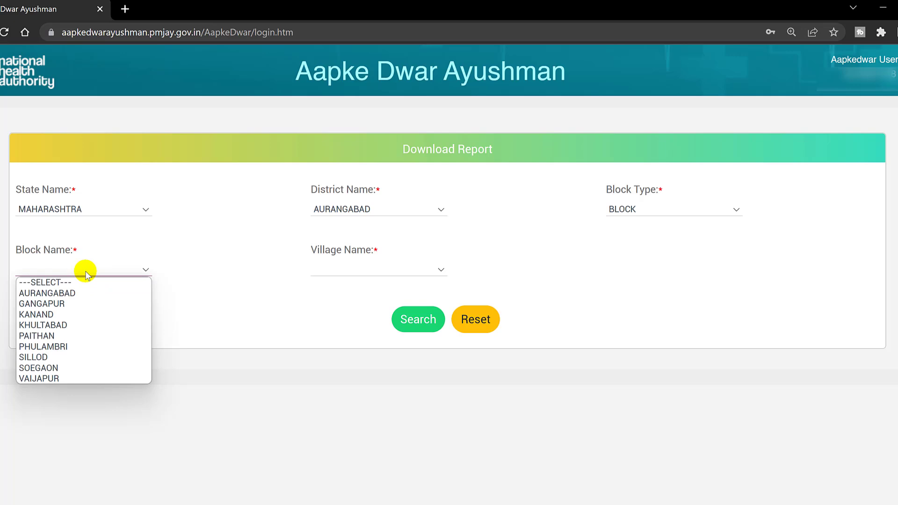
left_click(89, 293)
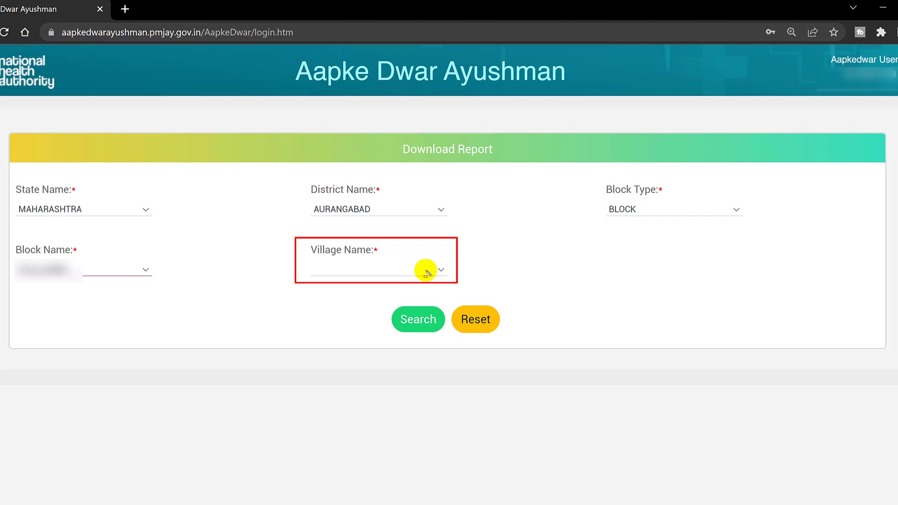
left_click(373, 357)
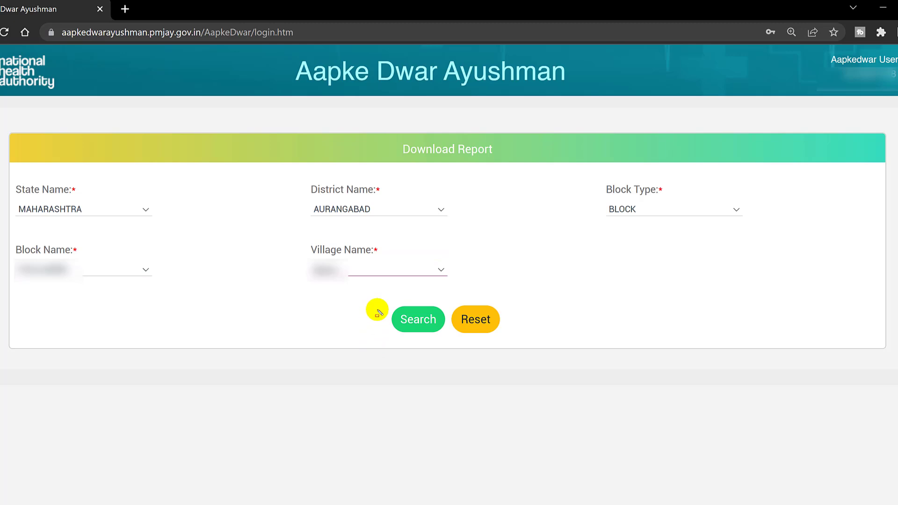
left_click_drag(386, 303, 440, 337)
Search for the selected village's record and download its PDF from the Download column
left_click(418, 325)
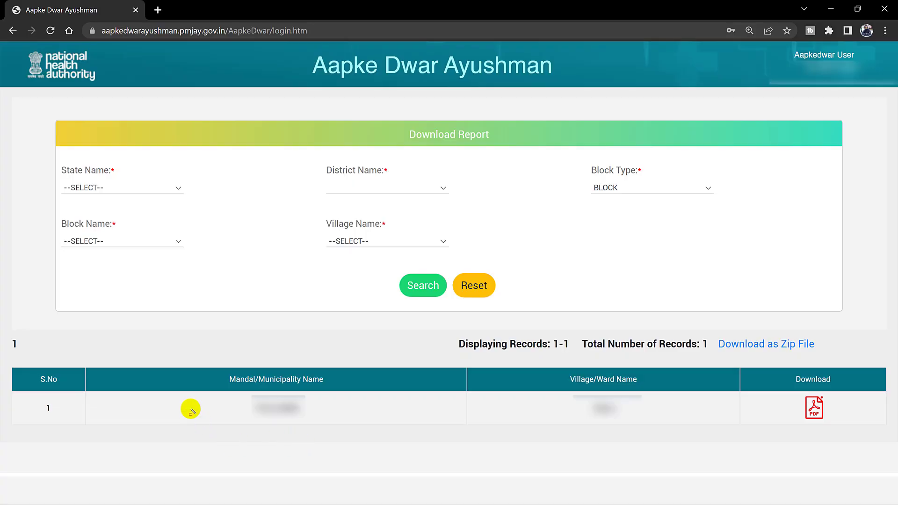
left_click_drag(190, 390, 351, 423)
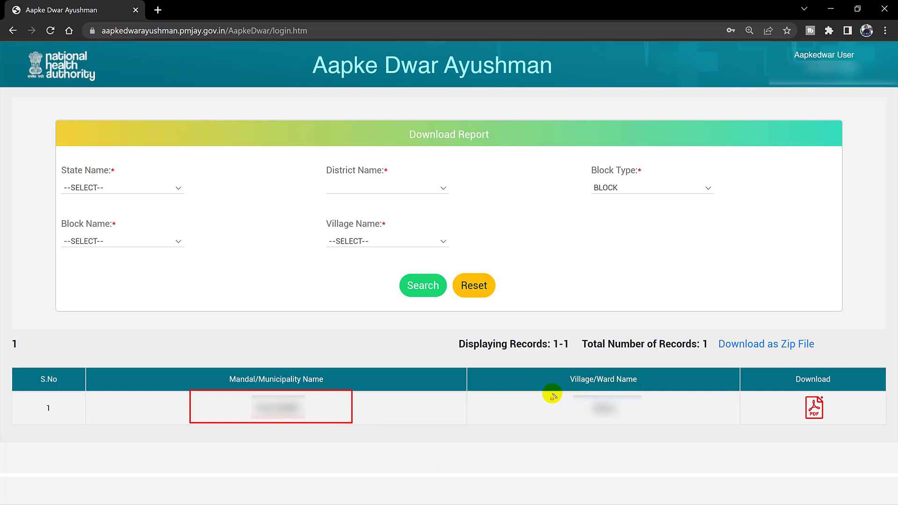
mouse_move(544, 391)
left_mouse_down()
mouse_move(571, 412)
mouse_move(668, 423)
left_mouse_up()
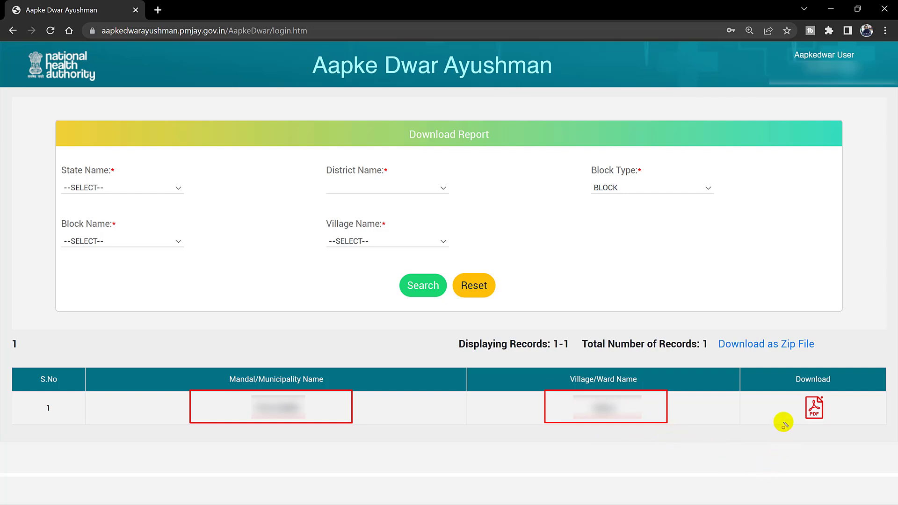
mouse_move(767, 390)
left_mouse_down()
mouse_move(852, 434)
mouse_move(850, 425)
left_mouse_up()
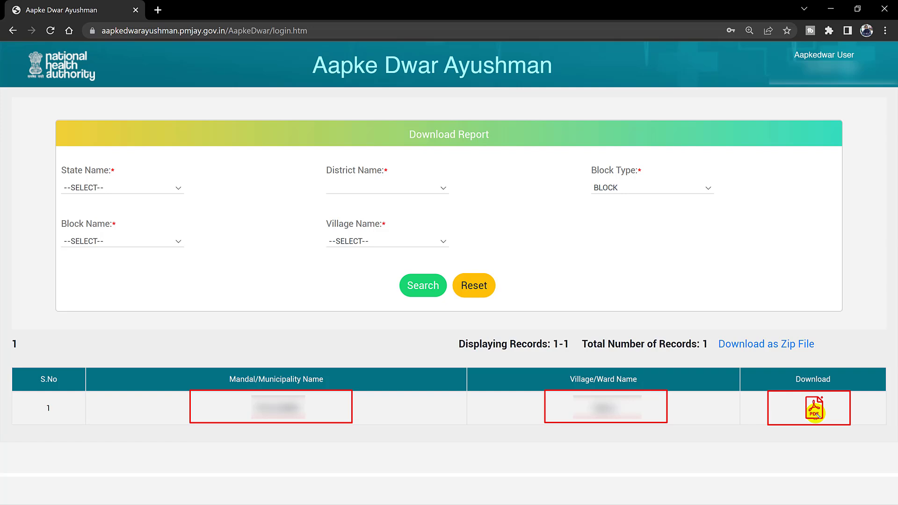
left_click(814, 409)
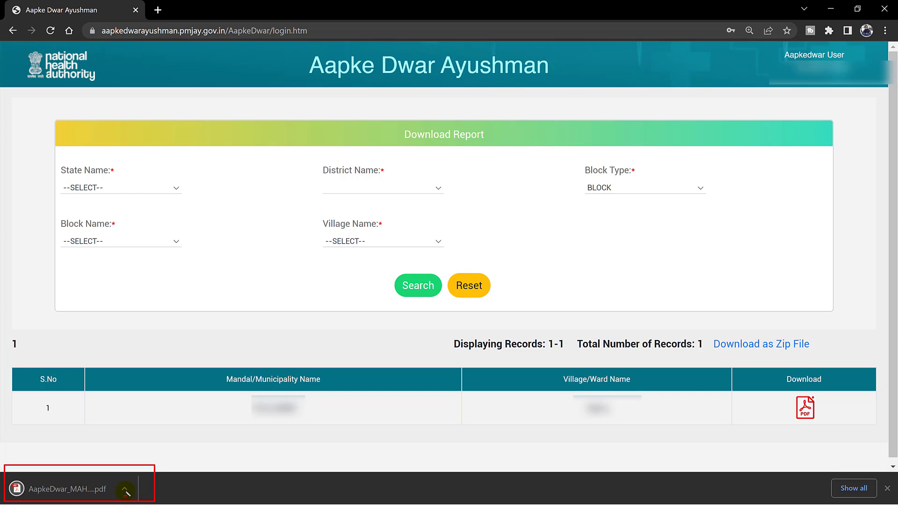
Open the downloaded AapkeDwar_MAH PDF and scroll through the 48-page AURANGABAD beneficiary list
left_click(89, 490)
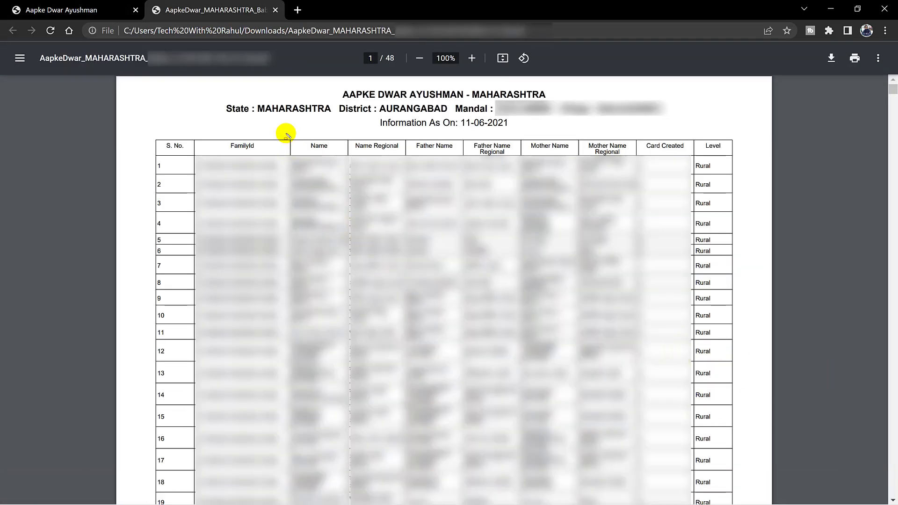
mouse_move(299, 169)
left_mouse_down()
mouse_move(355, 436)
mouse_move(341, 504)
left_mouse_up()
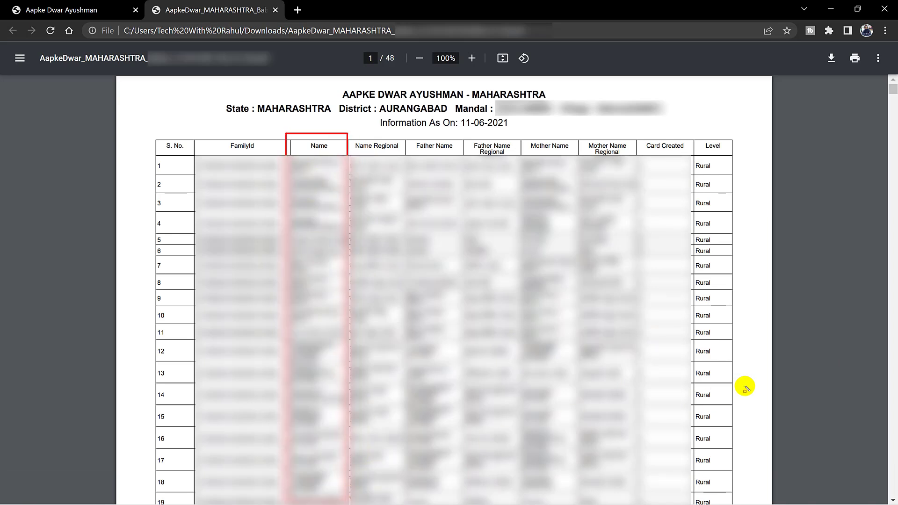
scroll(809, 357, "down", 10)
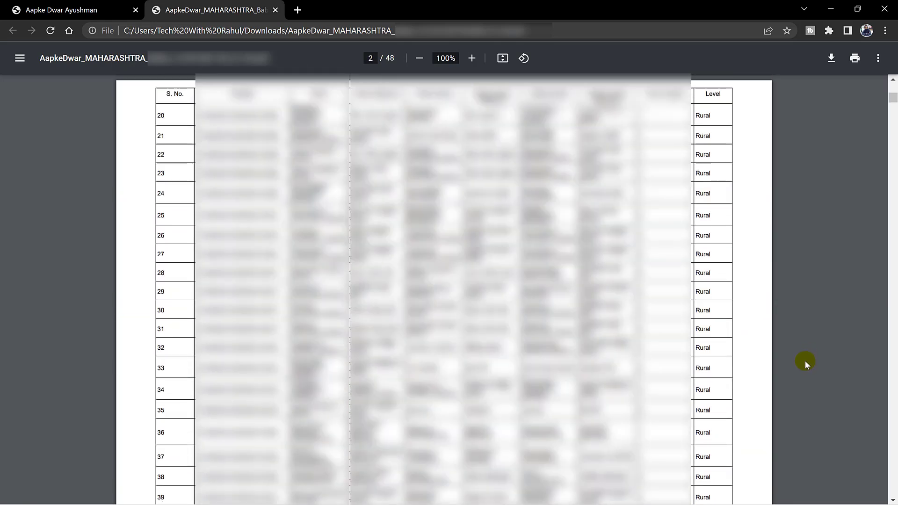
scroll(804, 360, "down", 10)
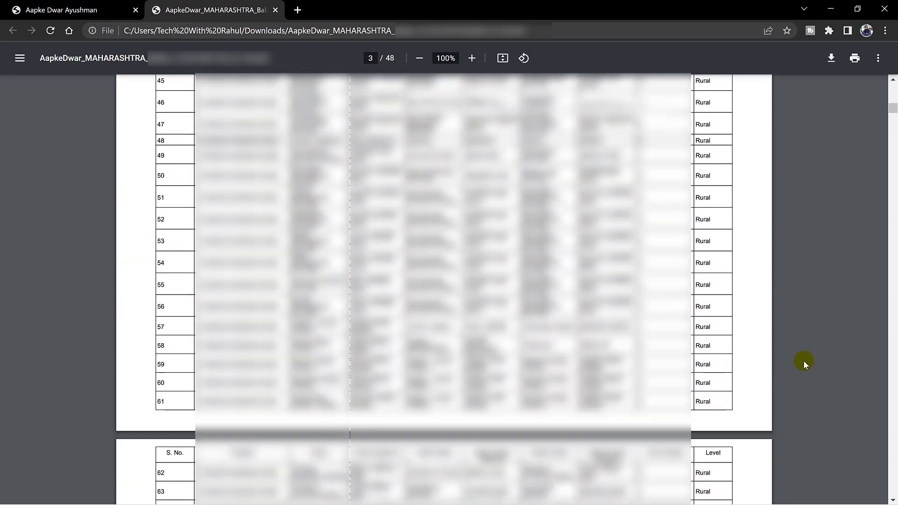
scroll(804, 360, "down", 10)
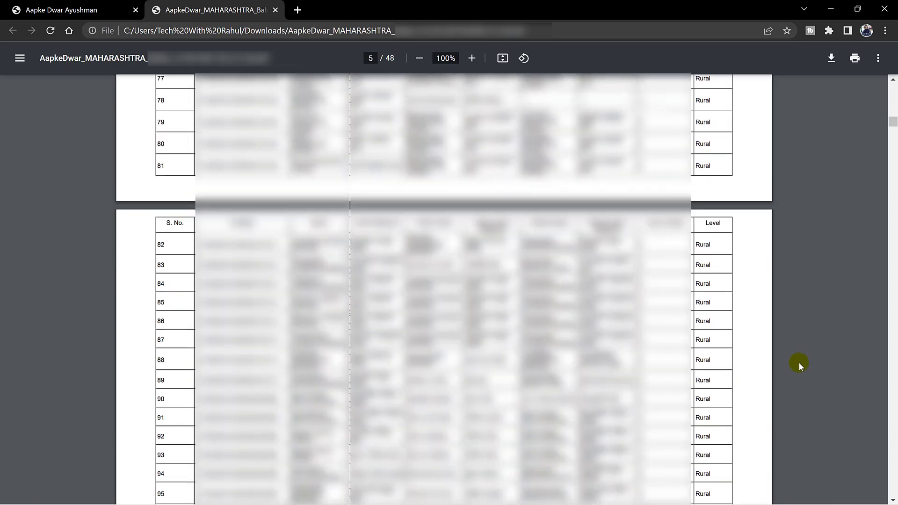
scroll(798, 363, "down", 12)
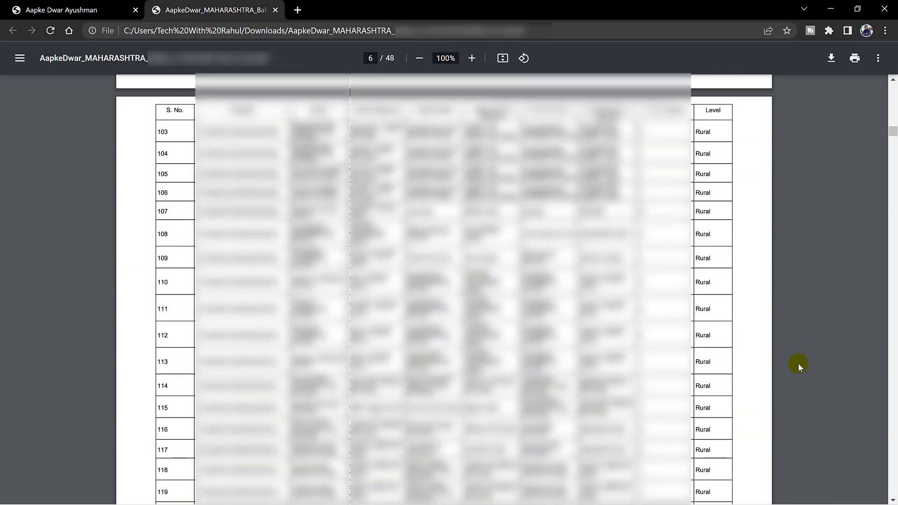